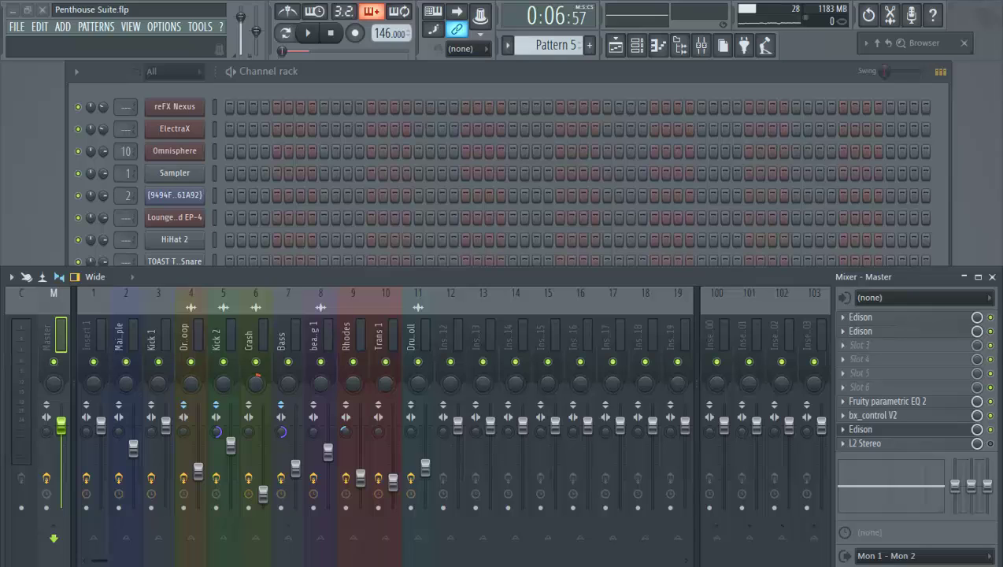
# Check the FX slots of MainSample, Drum Loop, Kick 1, Kick 2, Crash, Bass, beat majors tag 1, Rhodes, Trans 1 and Drum Roll inserts
pyautogui.click(126, 337)
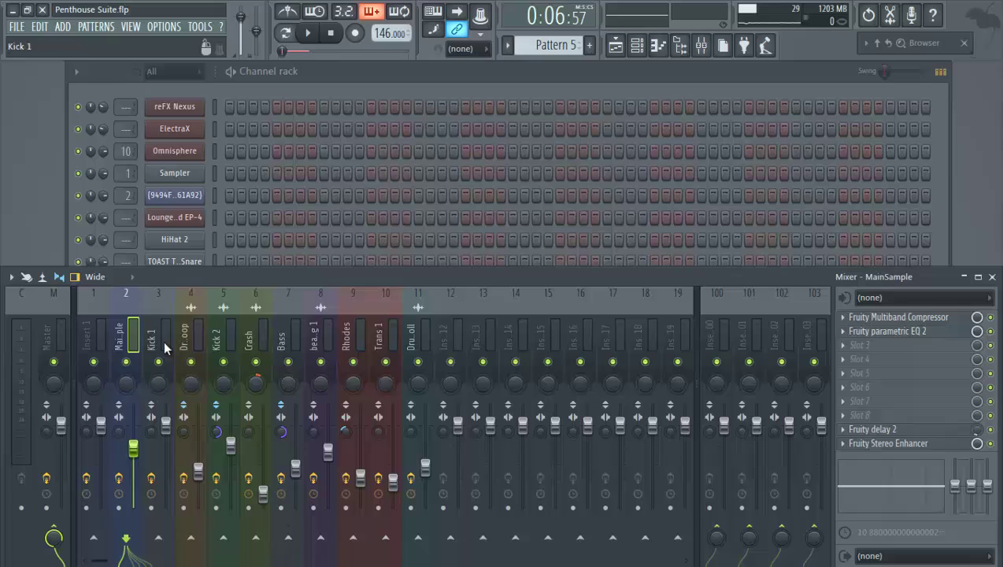
pyautogui.click(195, 340)
pyautogui.click(118, 345)
pyautogui.click(157, 341)
pyautogui.click(188, 339)
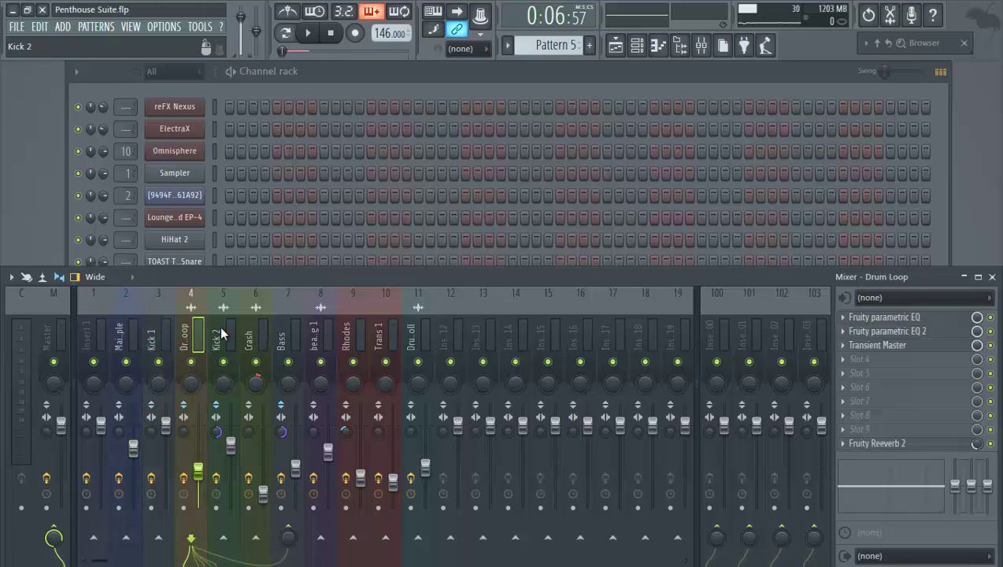
pyautogui.click(219, 325)
pyautogui.click(248, 332)
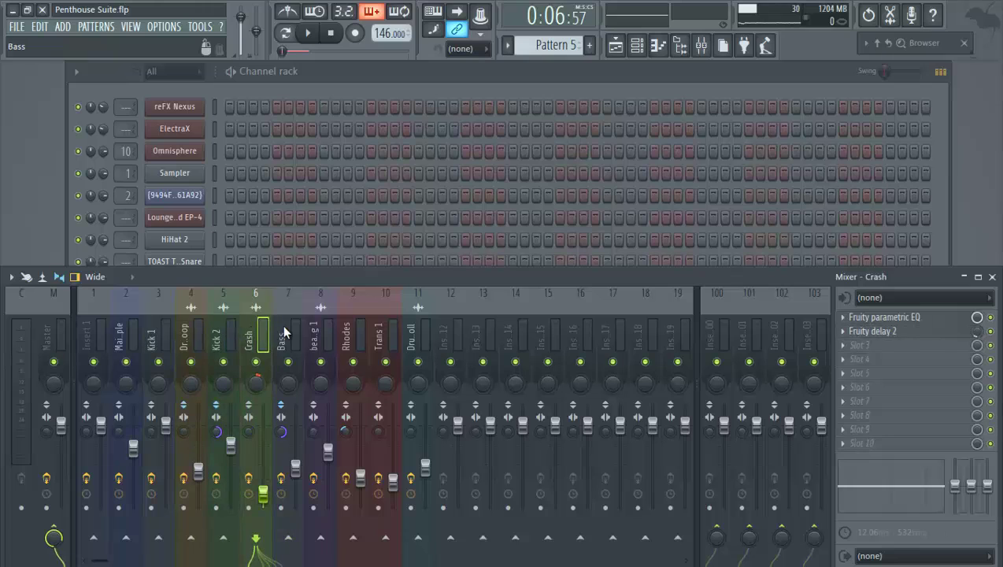
pyautogui.click(281, 325)
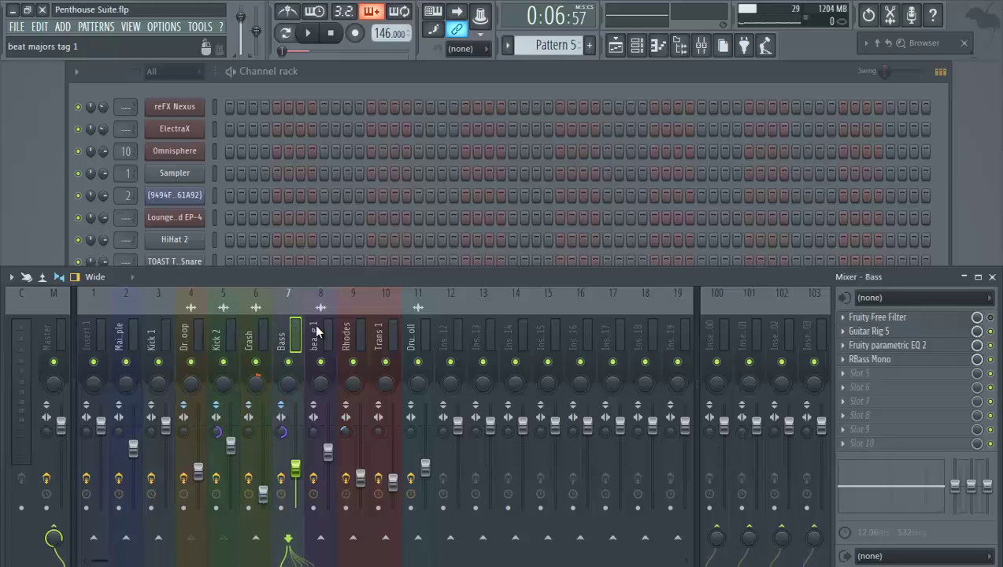
pyautogui.click(315, 325)
pyautogui.click(347, 332)
pyautogui.click(381, 334)
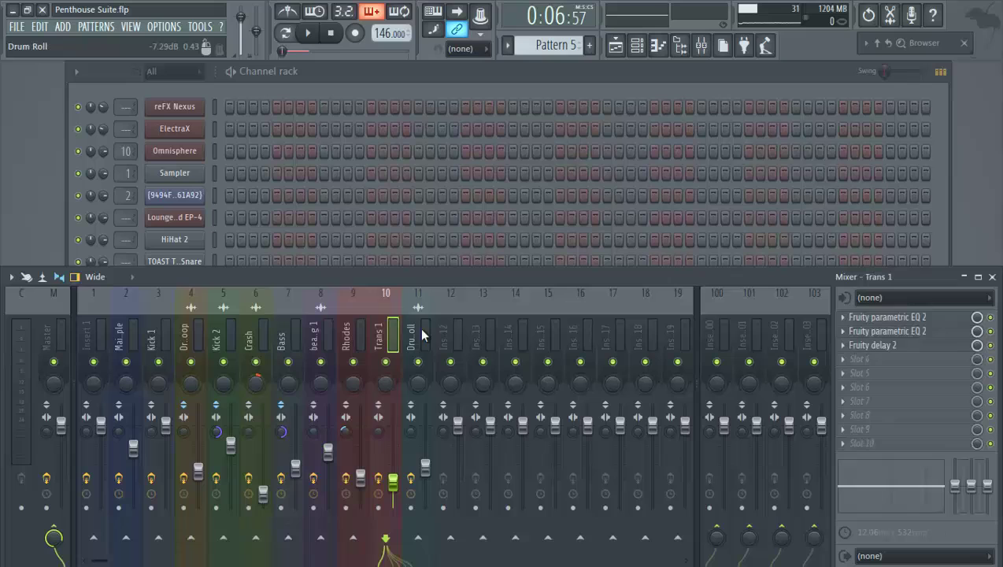
pyautogui.click(417, 329)
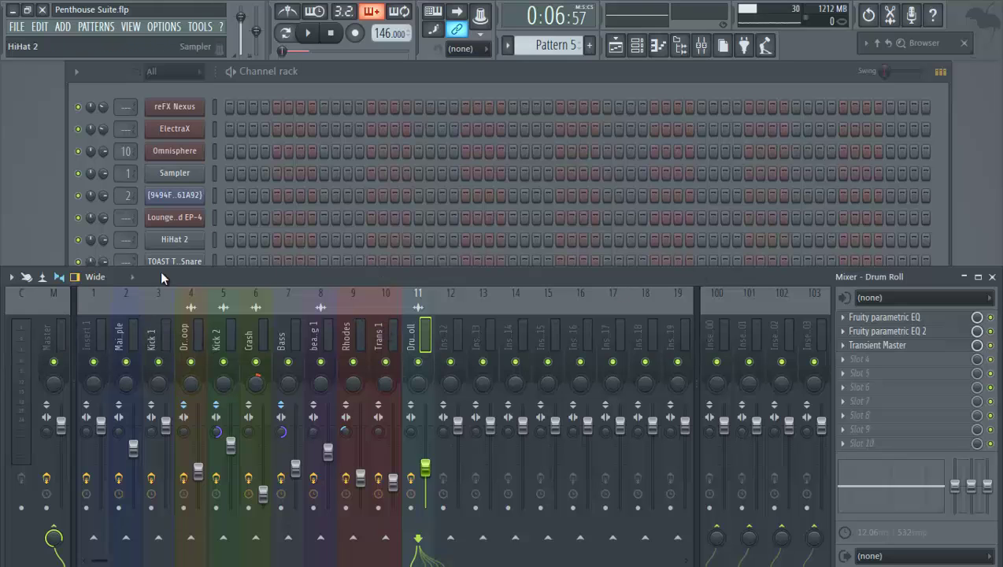
# Show all channels, start the beat playing, and view the MainSample insert in the mixer
pyautogui.click(388, 72)
pyautogui.press('space')
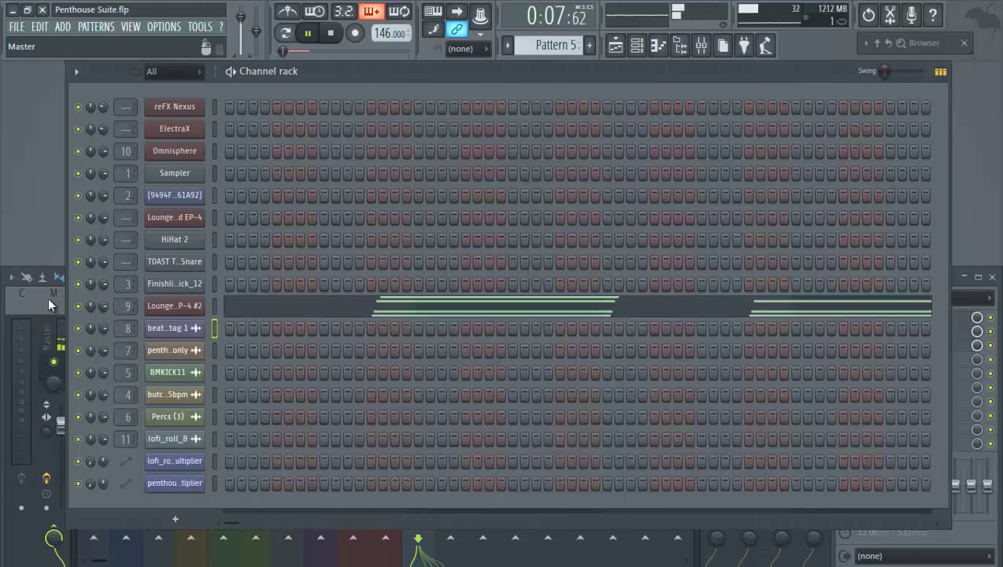
pyautogui.click(48, 297)
pyautogui.click(128, 340)
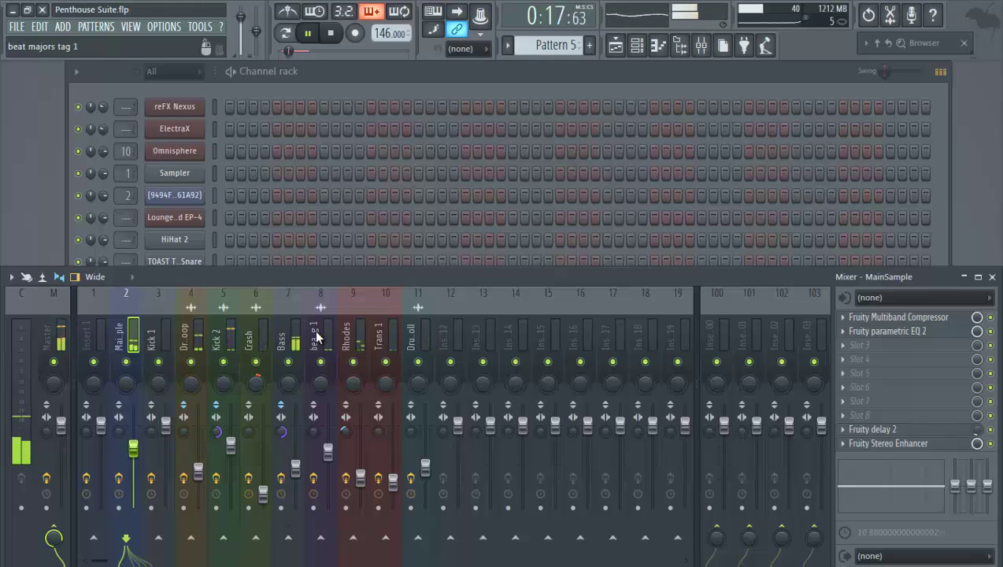
# While listening, inspect Kick 1, Drum Loop, Kick 2, Crash, Bass, beat majors tag 1 and Rhodes inserts, checking the channel list
pyautogui.click(153, 334)
pyautogui.click(184, 332)
pyautogui.click(223, 336)
pyautogui.click(253, 335)
pyautogui.click(279, 336)
pyautogui.click(319, 334)
pyautogui.click(356, 334)
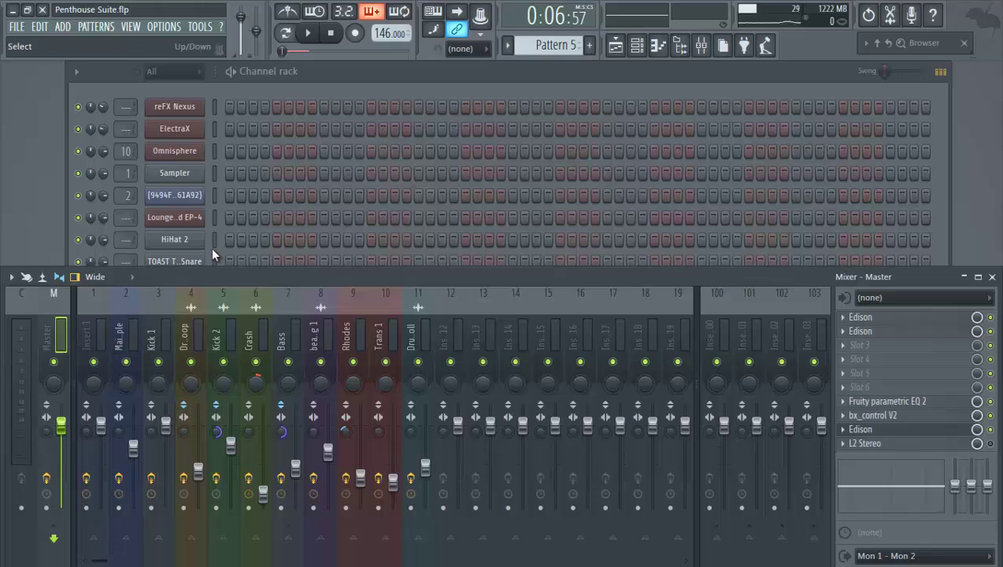
pyautogui.click(343, 172)
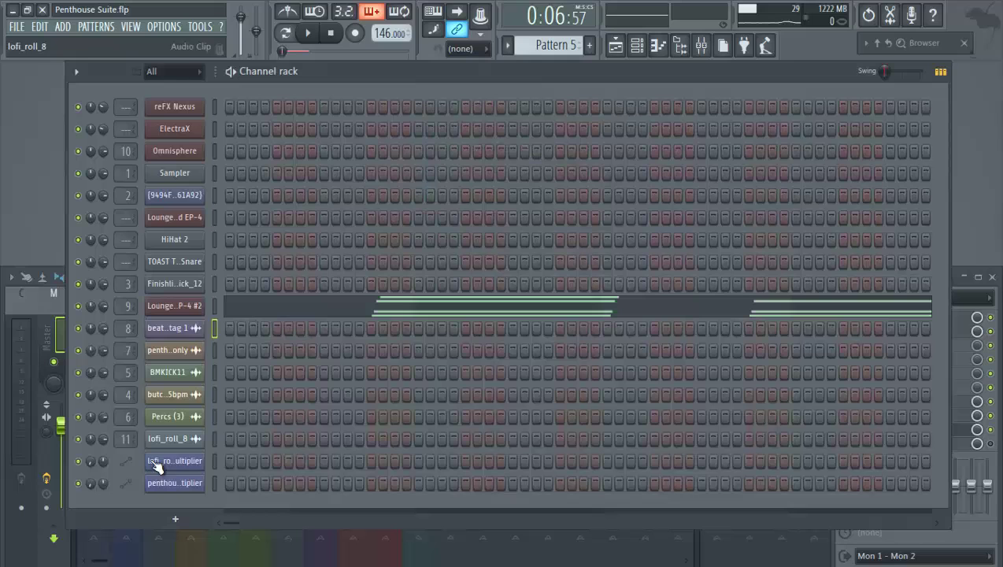
pyautogui.click(60, 307)
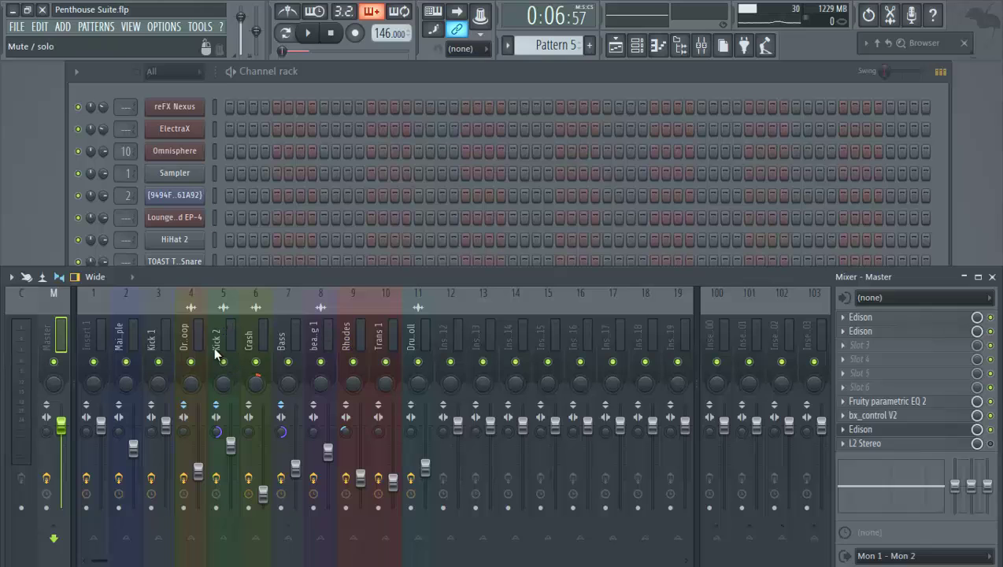
# Compare the effect chains of Kick 1, Kick 2, MainSample, Drum Loop, Bass and Drum Roll, ending on Drum Loop
pyautogui.click(151, 326)
pyautogui.click(219, 322)
pyautogui.click(123, 338)
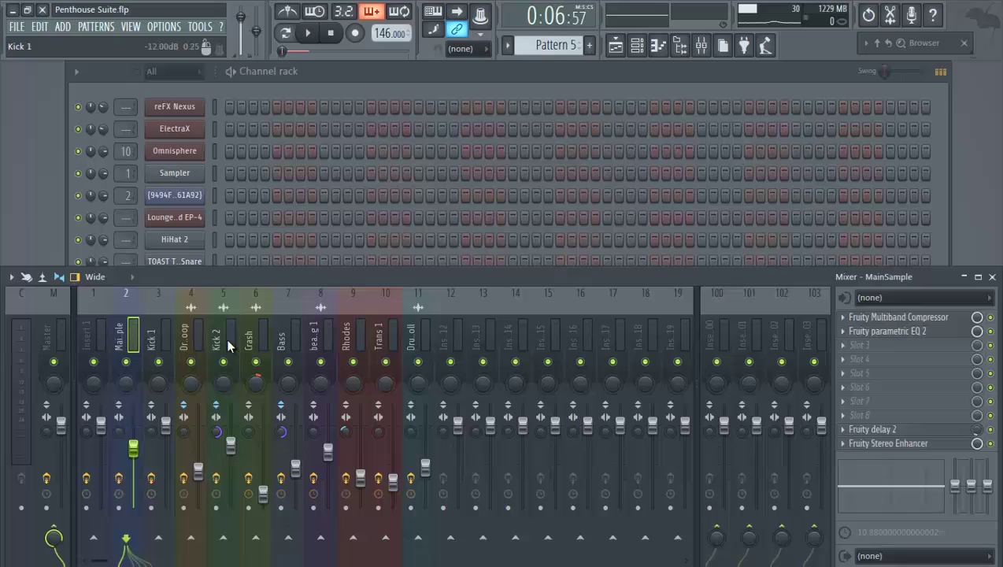
pyautogui.click(191, 335)
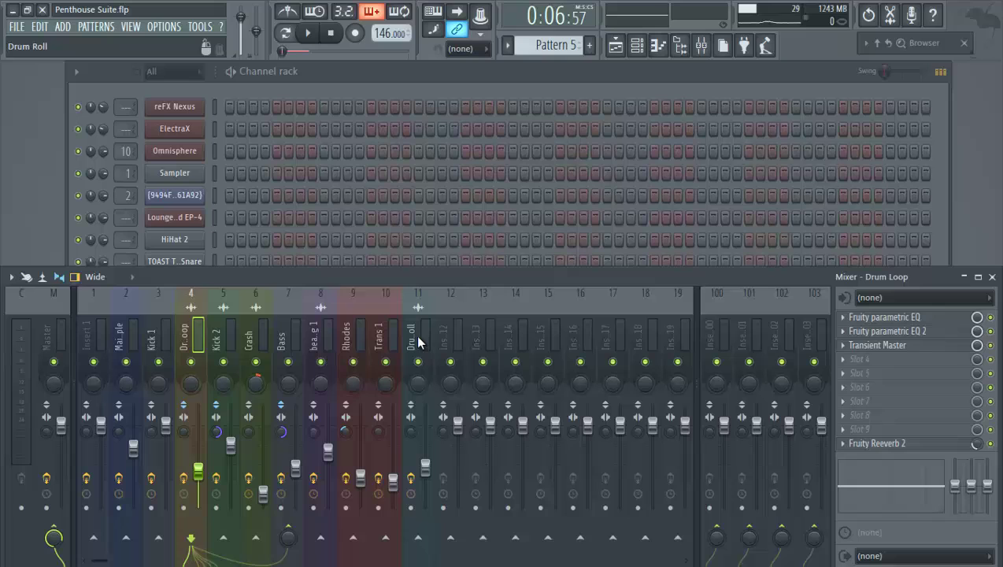
pyautogui.click(291, 344)
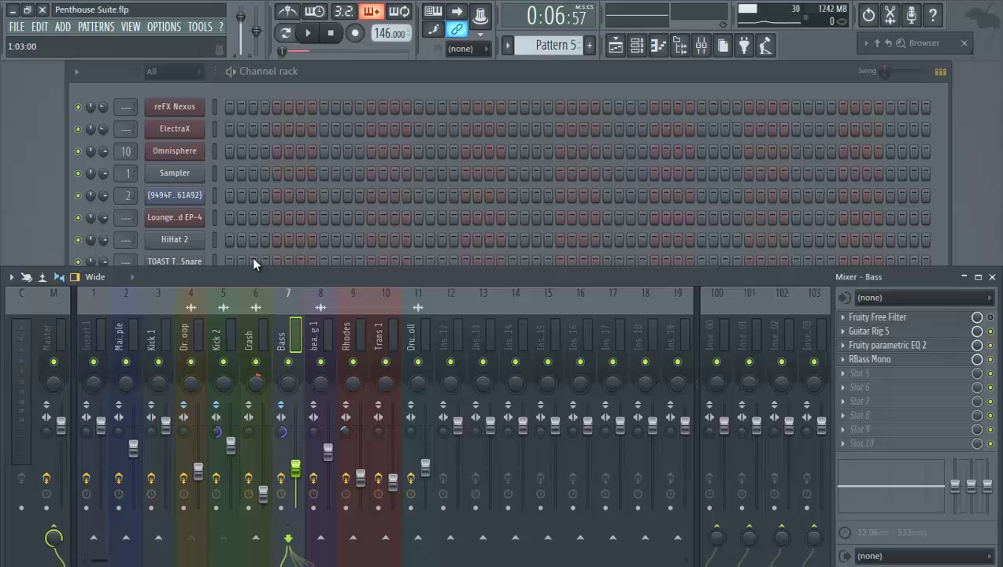
pyautogui.click(229, 334)
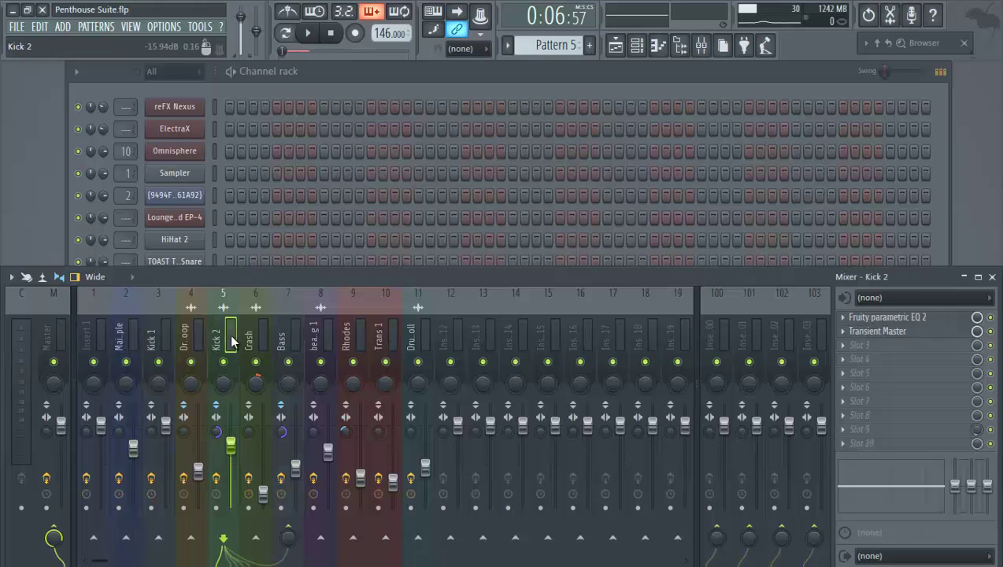
pyautogui.click(412, 337)
pyautogui.click(283, 339)
pyautogui.click(186, 339)
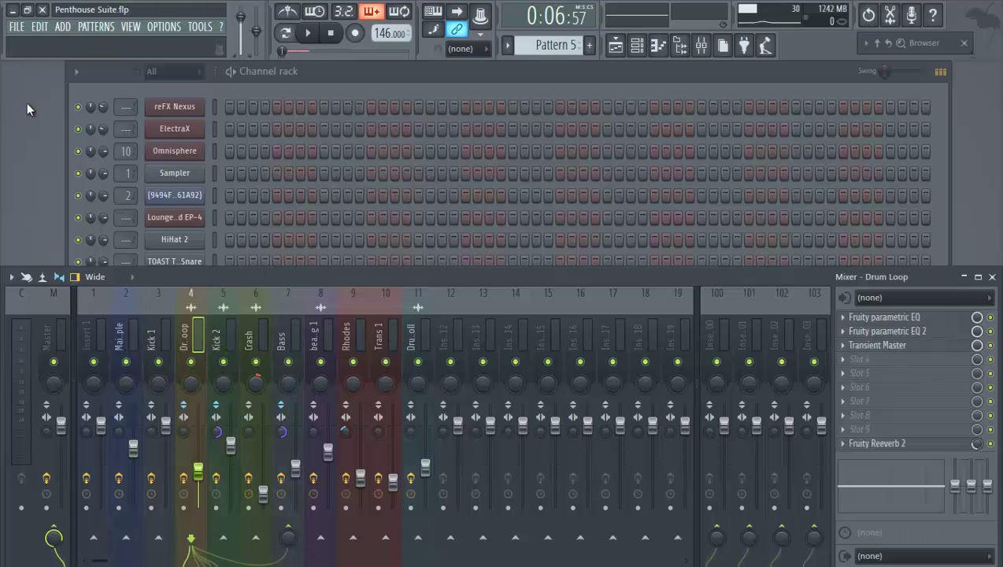
# Start exporting the project as a WAV file via File > Export
pyautogui.click(17, 27)
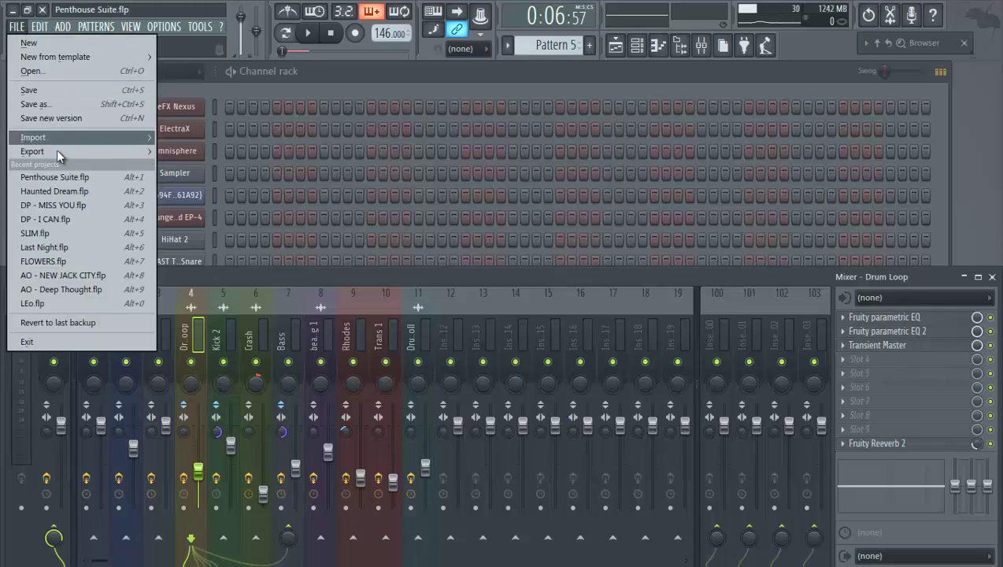
pyautogui.moveTo(59, 153)
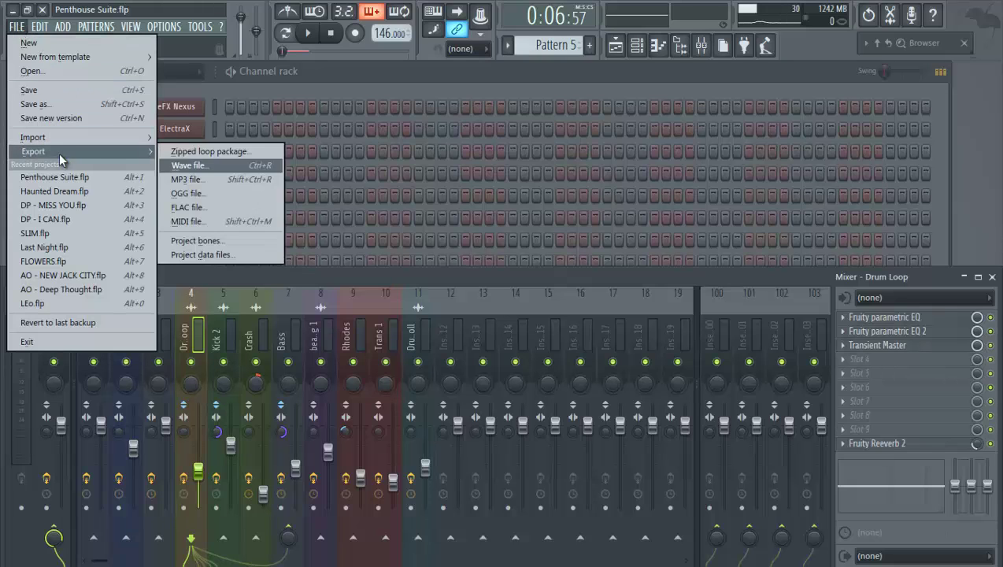
pyautogui.click(234, 163)
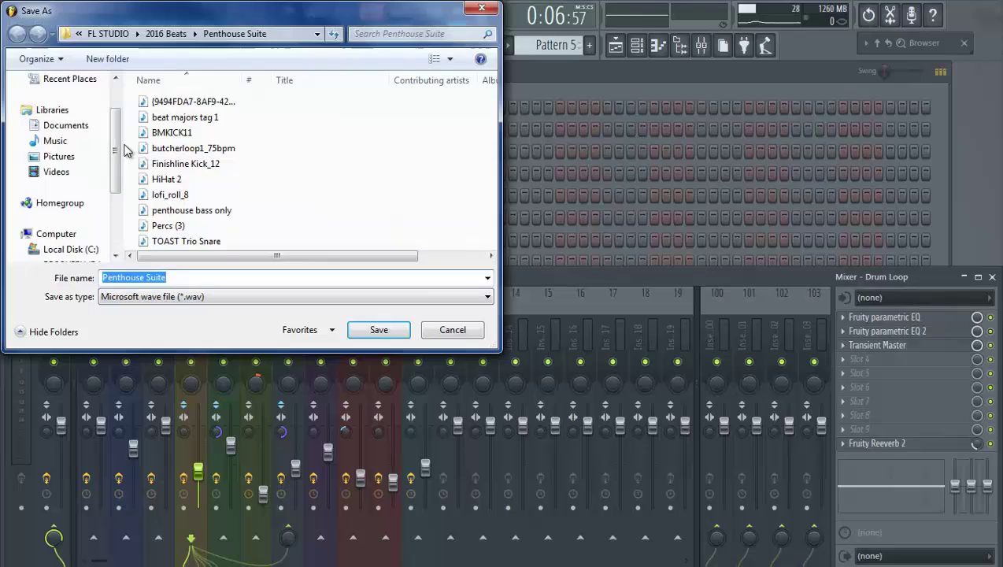
pyautogui.scroll(2, 118, 140)
pyautogui.moveTo(273, 12); pyautogui.dragTo(437, 112)
# Create a new 'Penthouse 146BPM' folder on the Desktop and open it as the save location
pyautogui.click(230, 201)
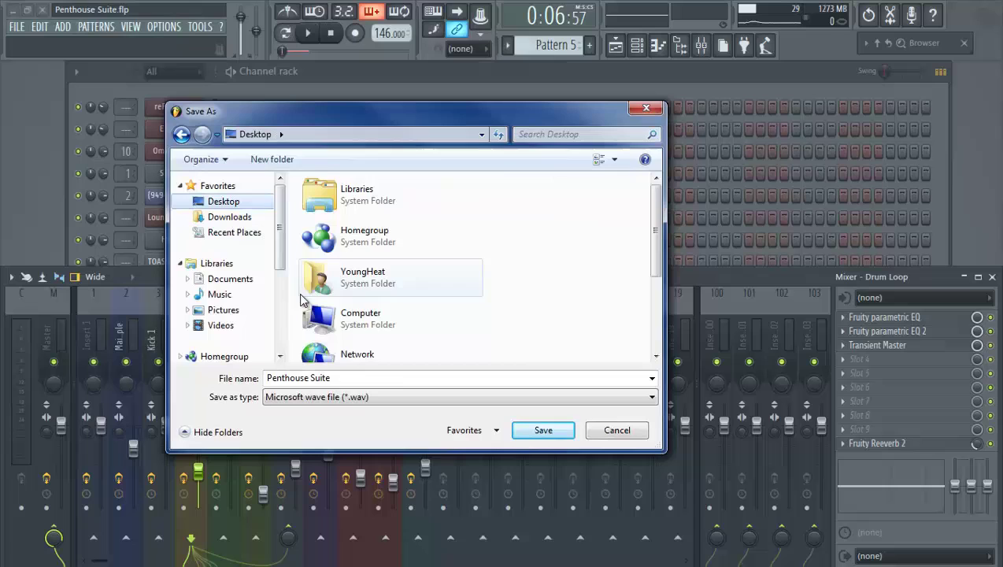
pyautogui.click(267, 160)
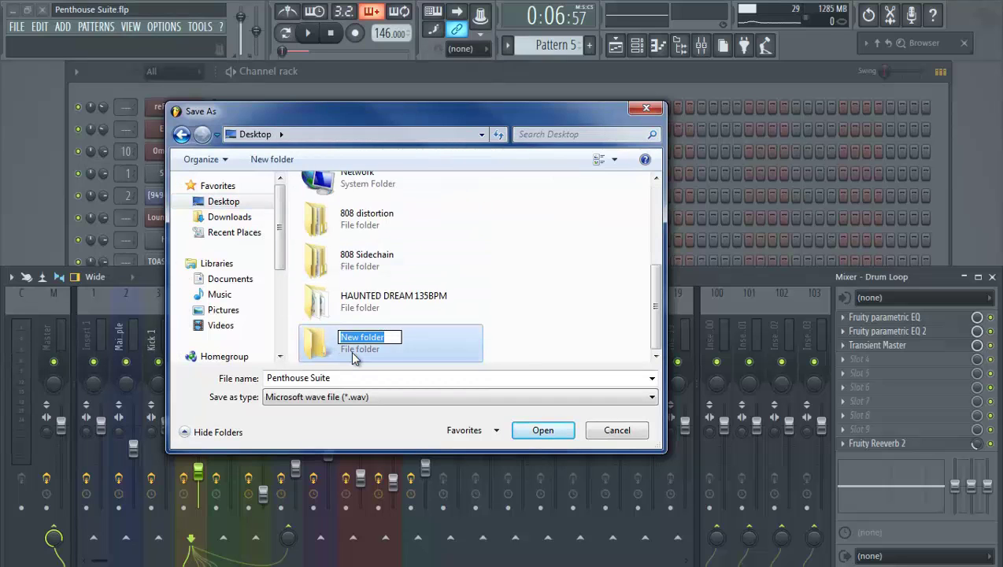
pyautogui.write('Penthouse 146')
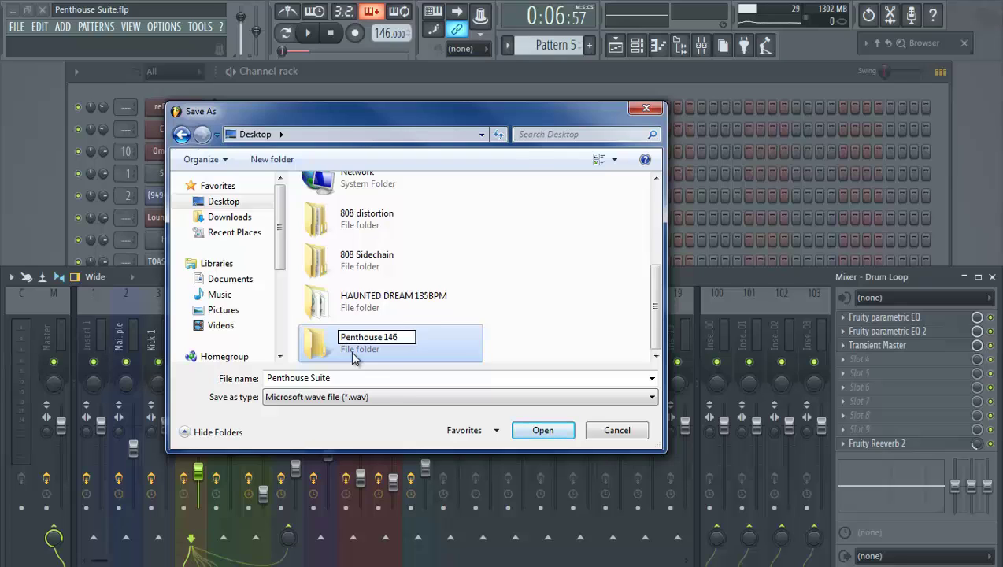
pyautogui.write('BPM')
pyautogui.press('Return')
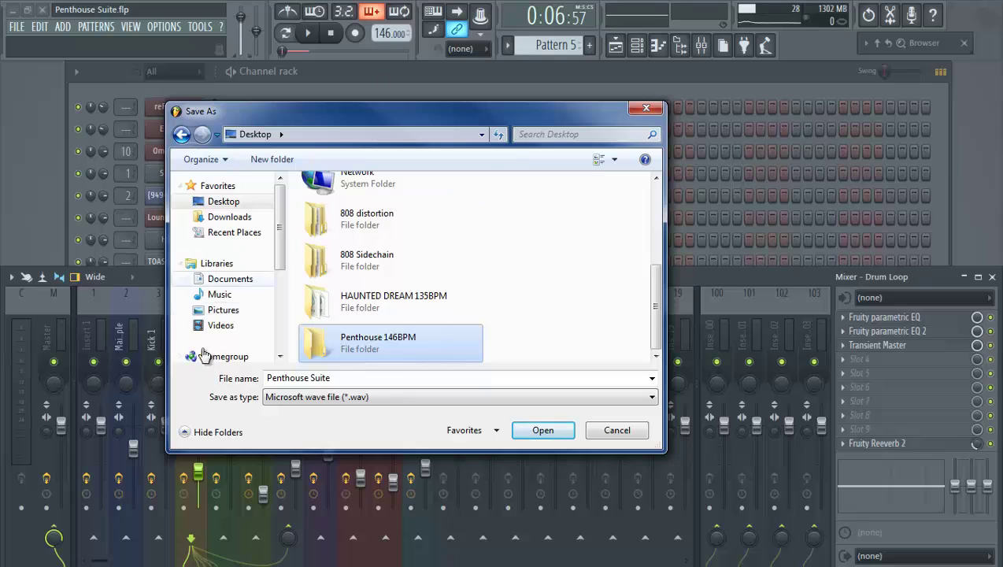
pyautogui.doubleClick(324, 344)
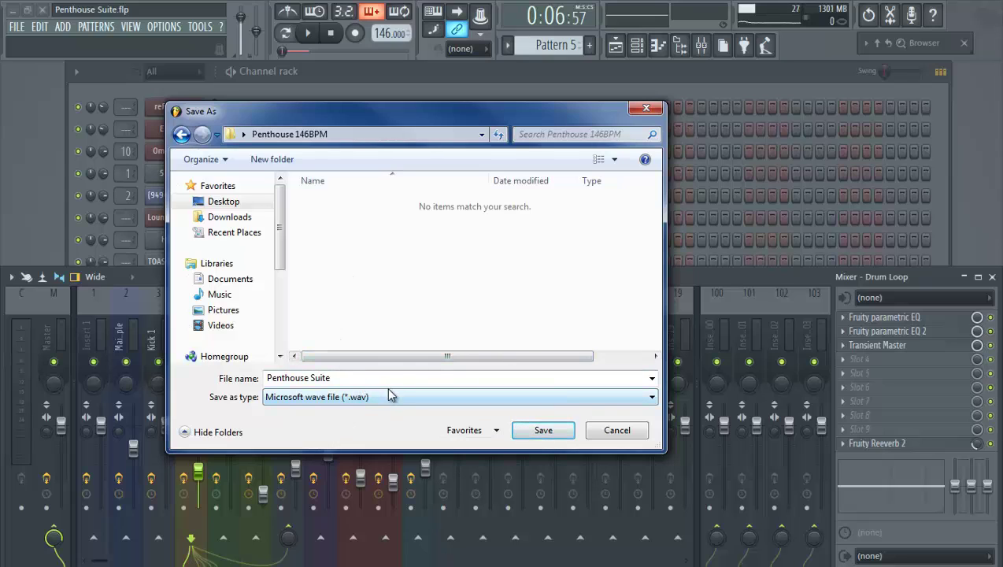
# Save Penthouse Suite.wav into the folder and review the Rendering dialog's WAV bit depth options
pyautogui.click(551, 434)
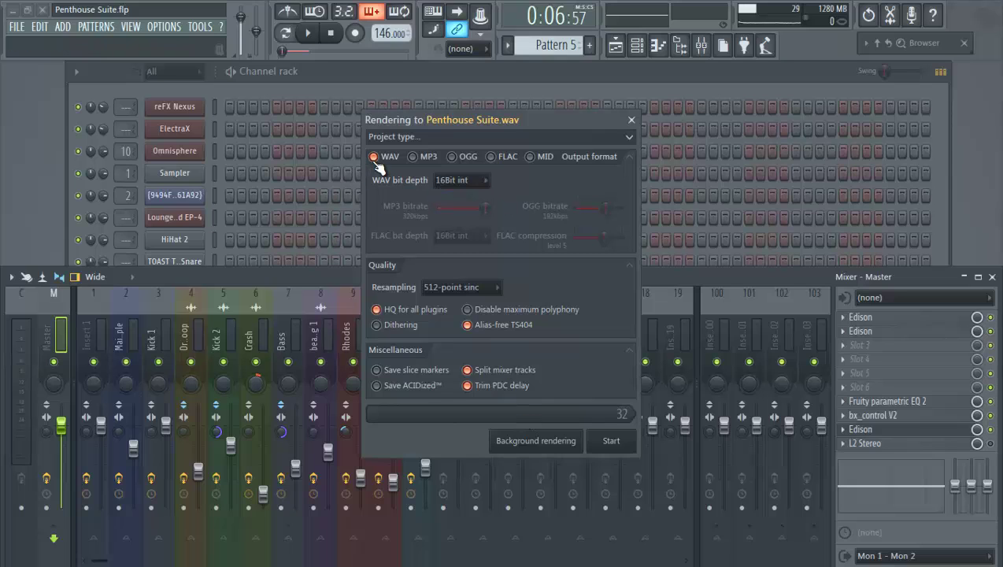
pyautogui.click(482, 181)
pyautogui.click(483, 181)
pyautogui.click(484, 181)
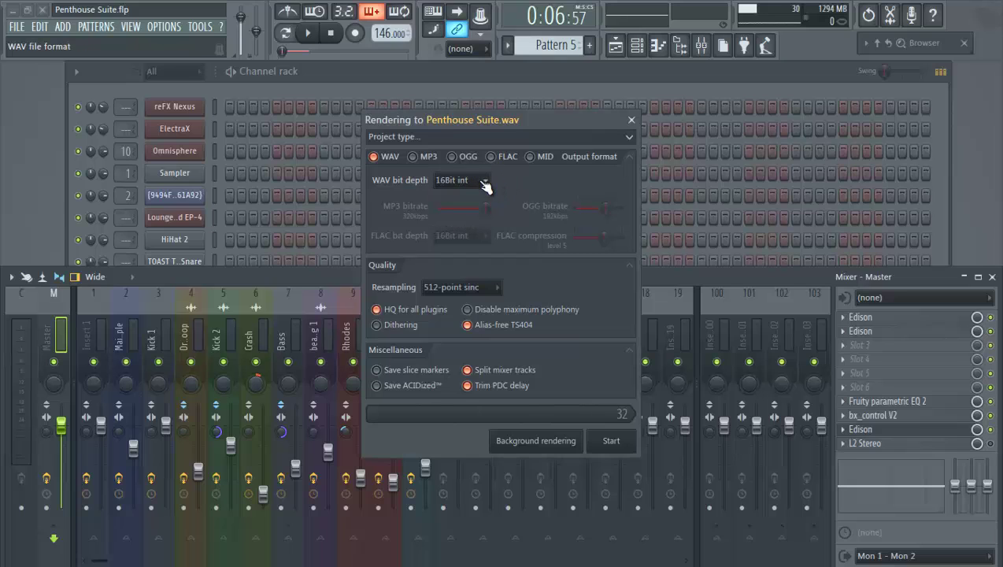